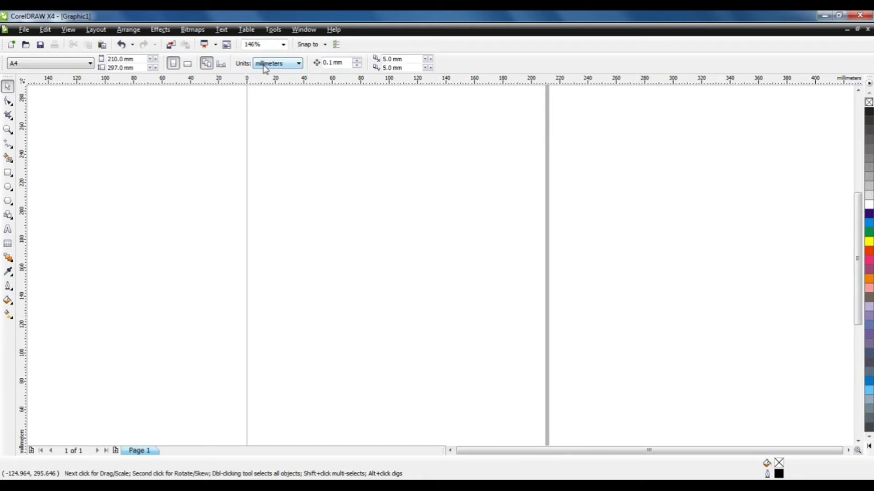
Step: Activate the Smart Fill, Rectangle, Ellipse and Polygon tools in turn to examine the property options each one offers
left_click(8, 158)
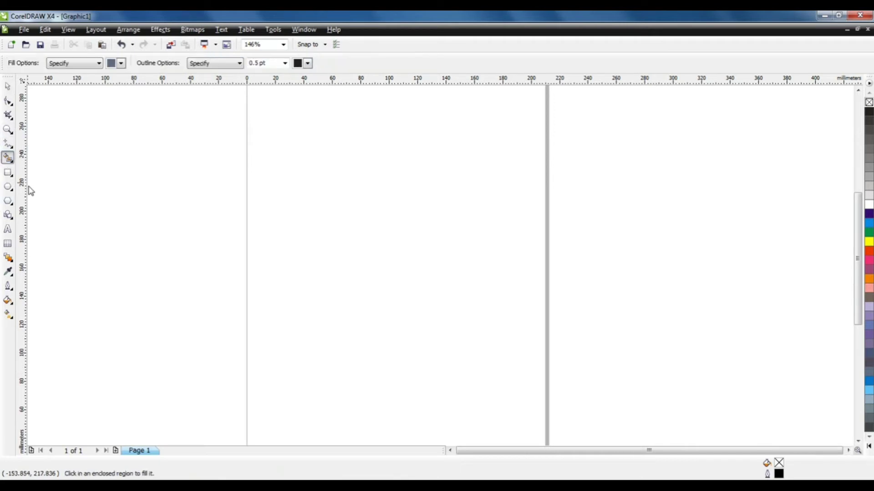
left_click(8, 172)
left_click(8, 189)
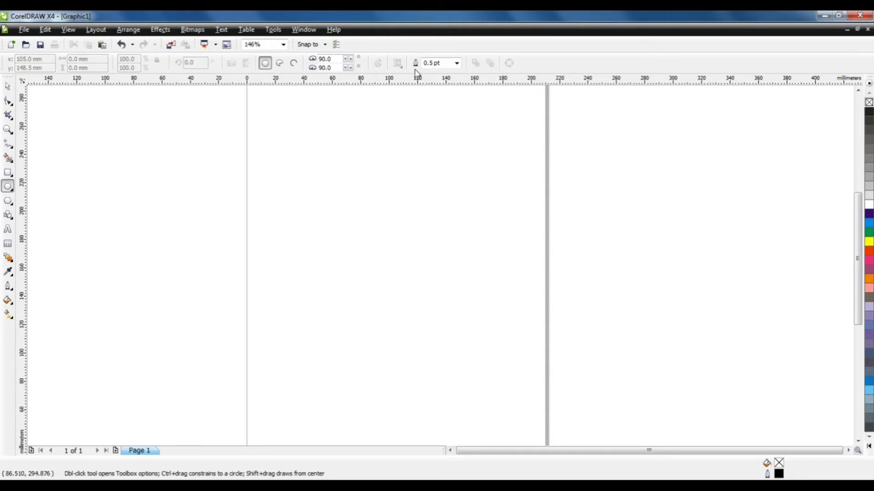
left_click(8, 200)
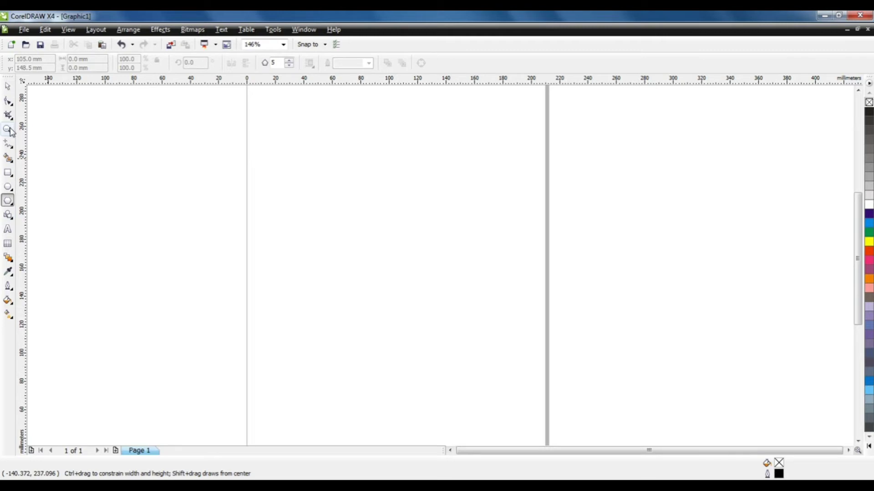
left_click(9, 188)
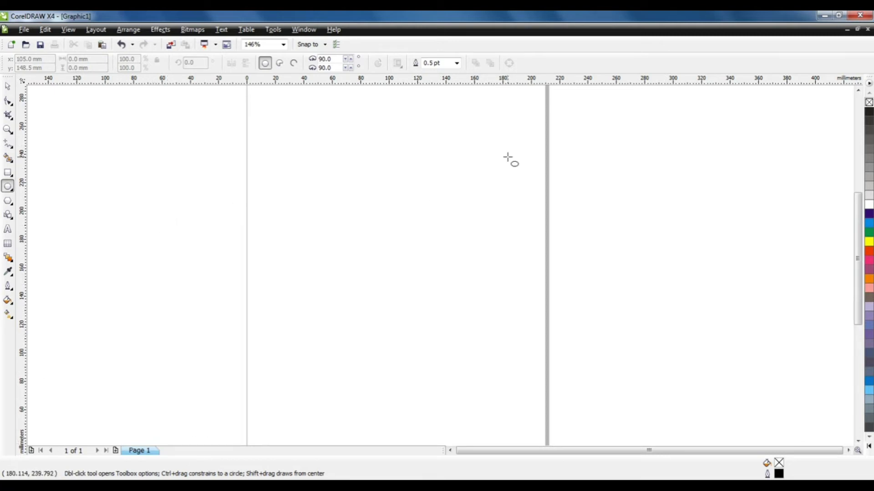
Step: Zoom and pan the drawing area until the whole page is framed, and return to the Pick tool
key("z")
right_click(443, 206)
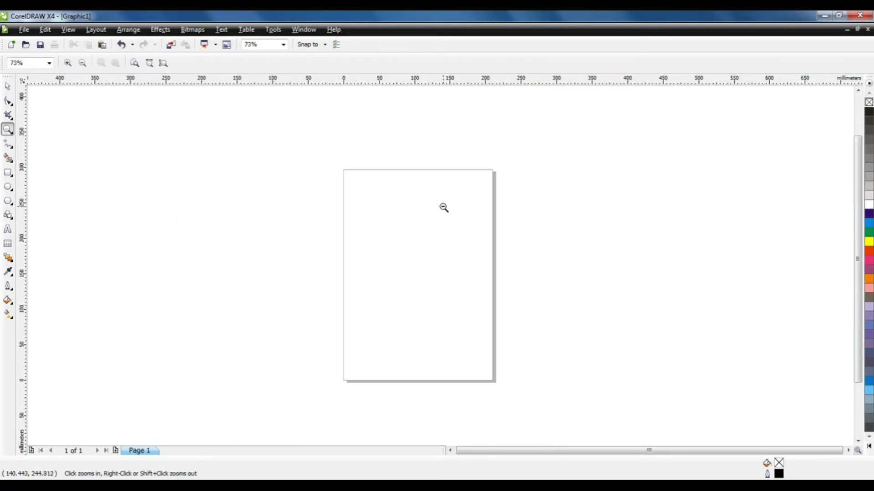
left_click(7, 86)
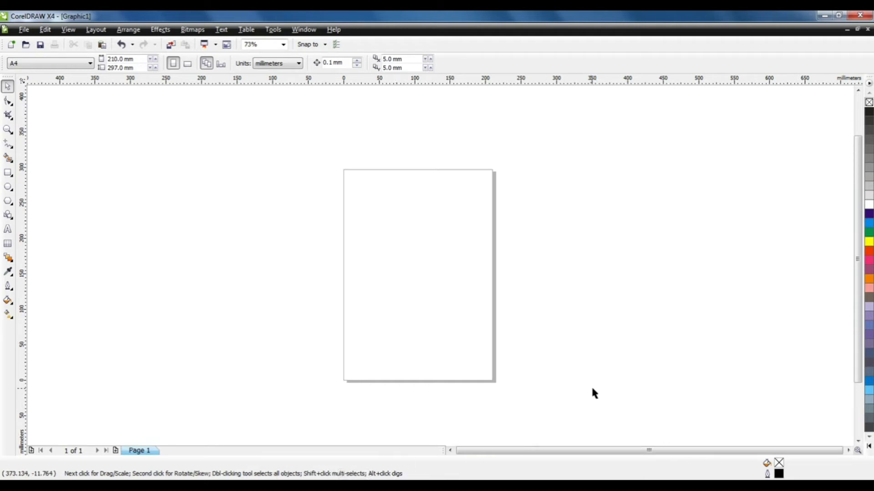
left_click_drag(855, 272, 856, 311)
mouse_move(659, 450)
left_mouse_down()
mouse_move(704, 448)
mouse_move(659, 453)
left_mouse_up()
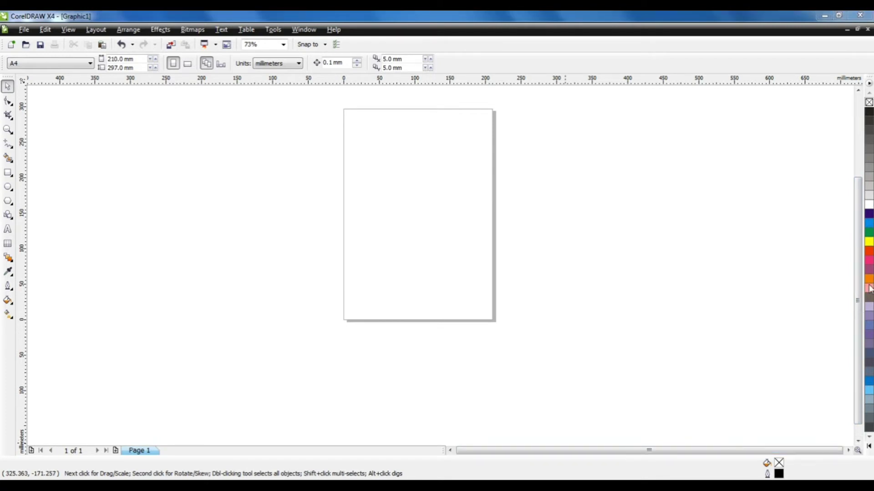
key("z")
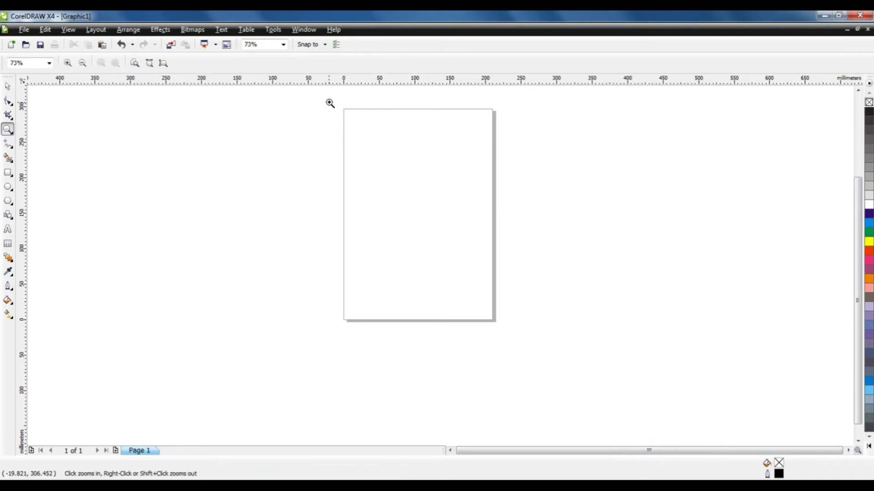
left_click_drag(329, 102, 534, 350)
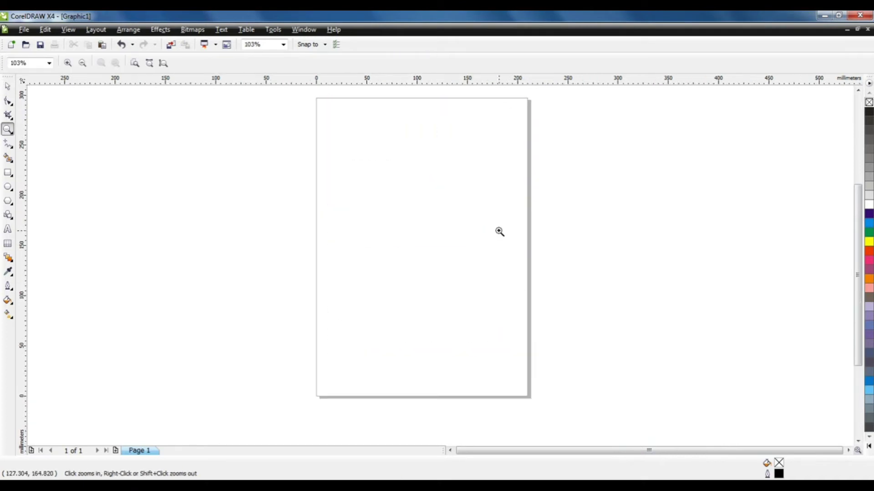
left_click_drag(859, 209, 859, 180)
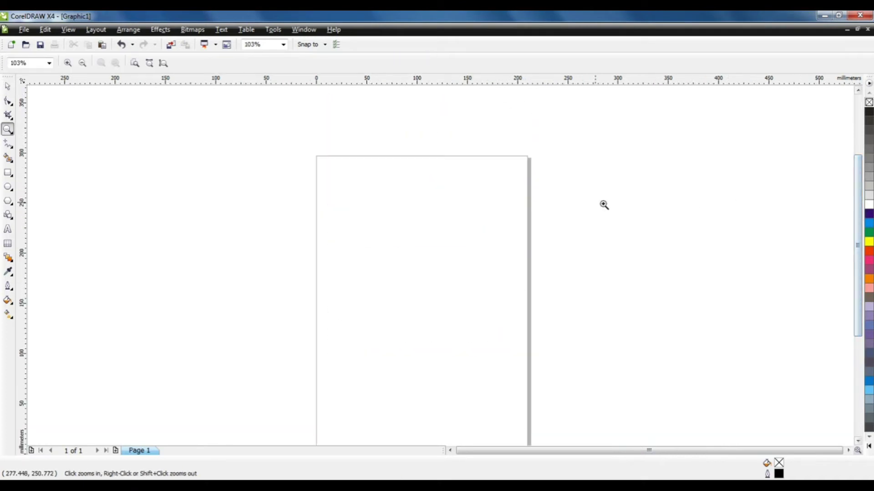
left_click(494, 232)
left_click(449, 235, "shift")
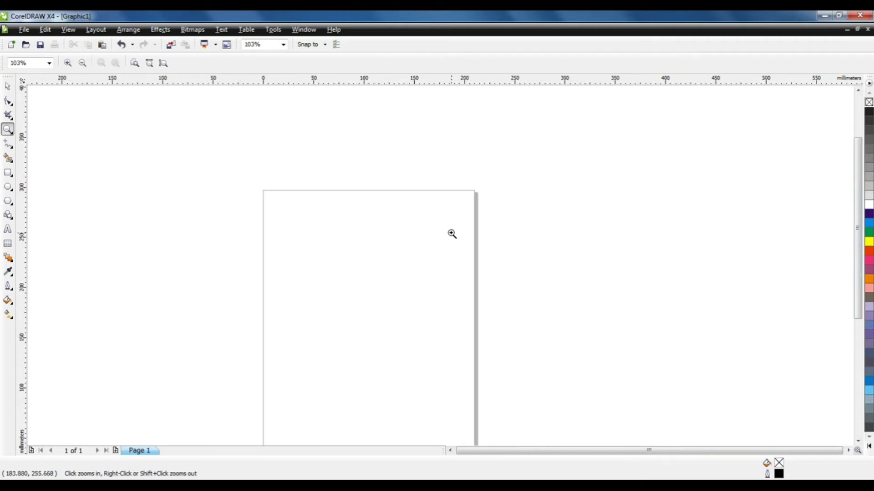
left_click_drag(240, 176, 448, 393)
left_click_drag(506, 458, 507, 458)
left_click(12, 89)
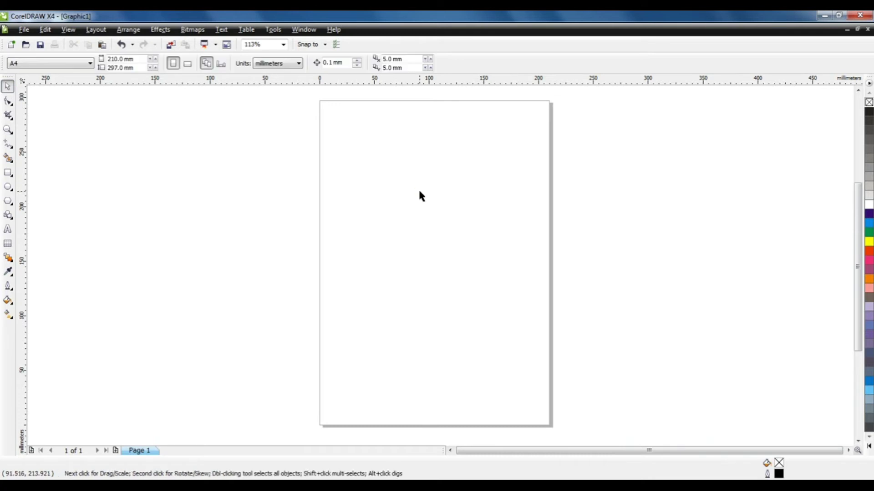
Step: Set the page's paper size to A6 and review the list of paper sizes
left_click(58, 66)
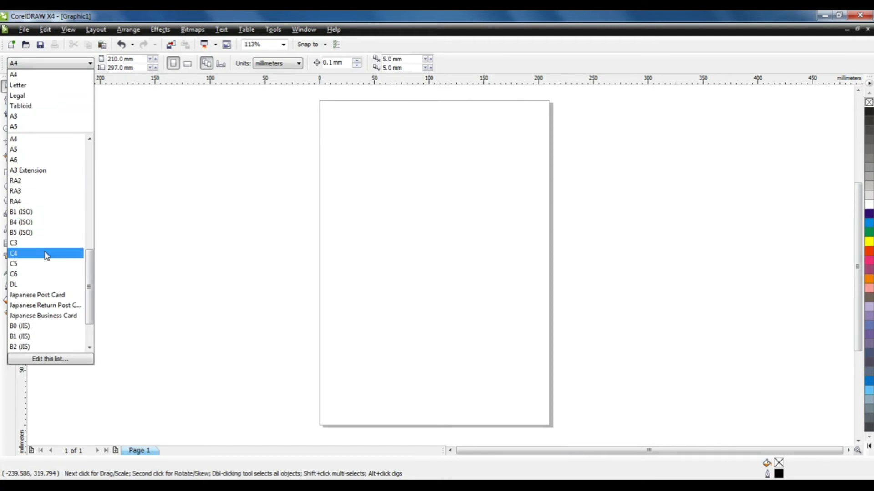
left_click(93, 264)
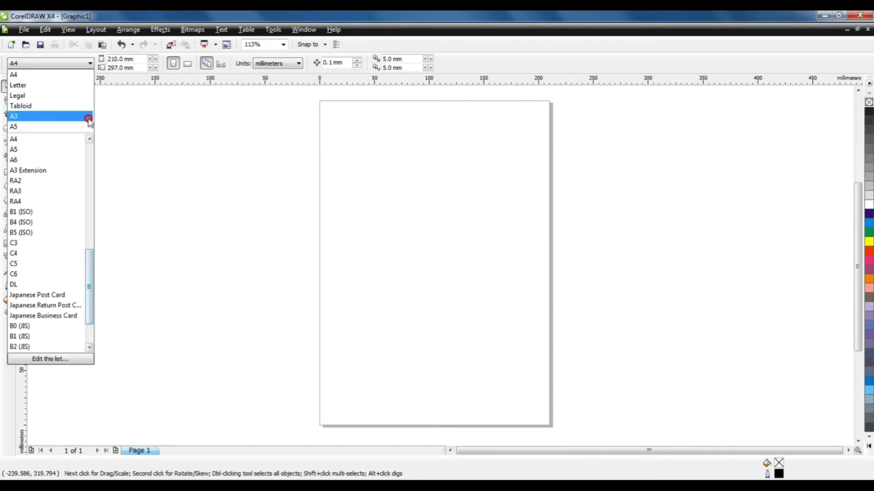
left_click(43, 160)
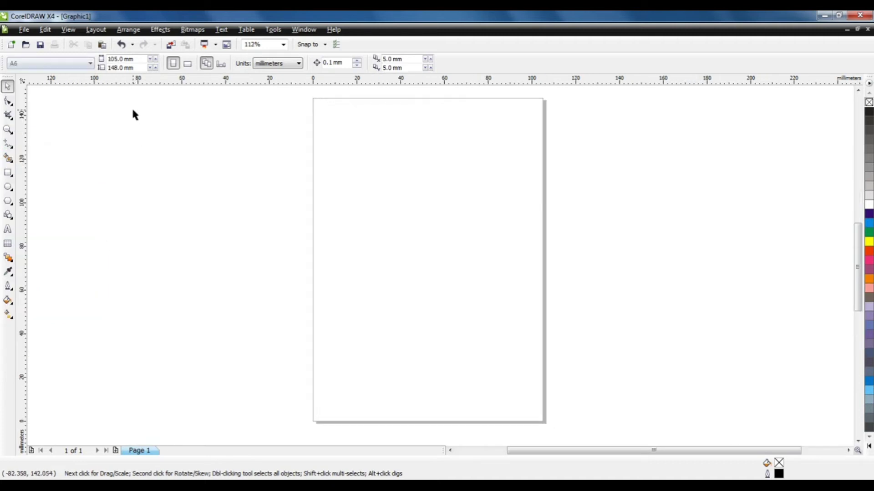
left_click(89, 63)
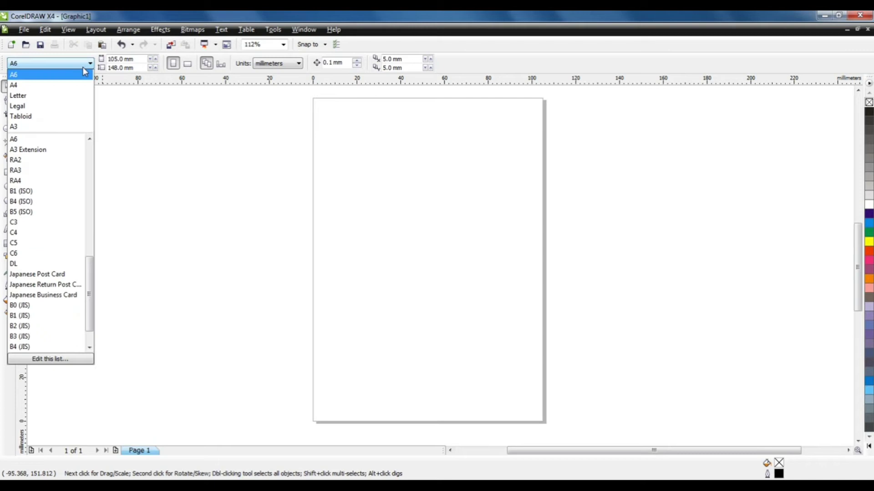
left_click(173, 191)
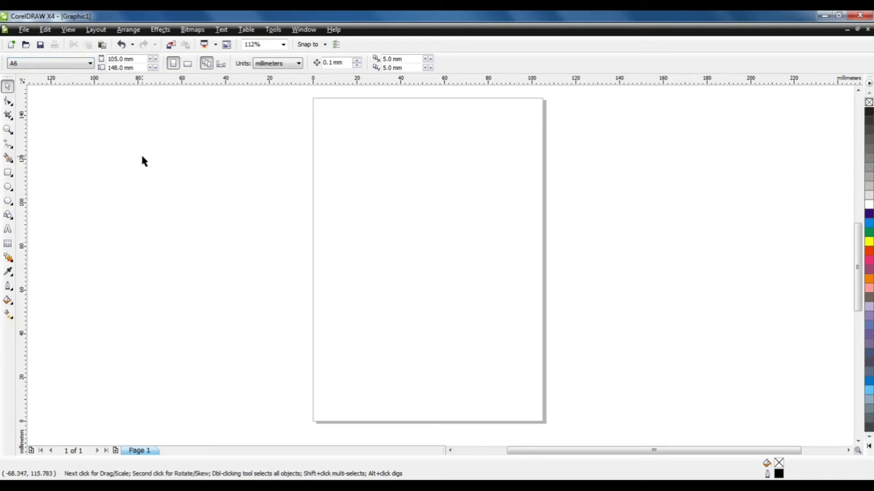
Step: Check the page width and height fields, and switch the page orientation to landscape and back to portrait
left_click(138, 59)
key("Tab")
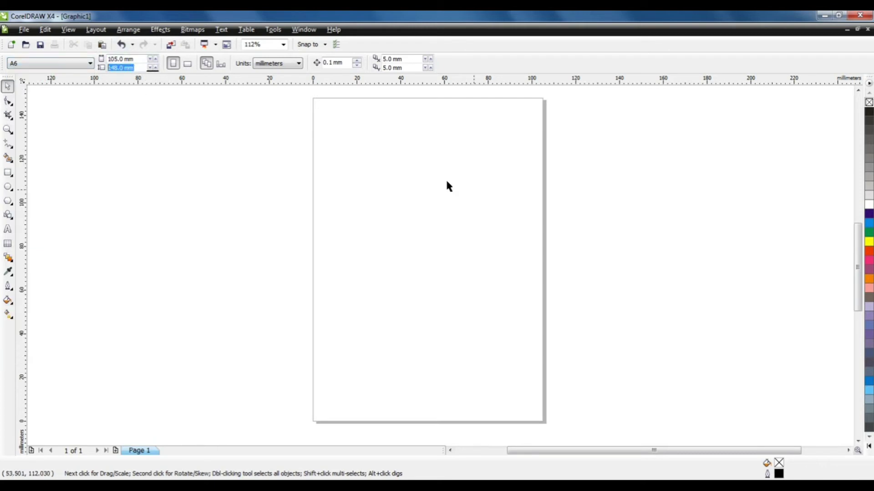
left_click(408, 171)
left_click(184, 63)
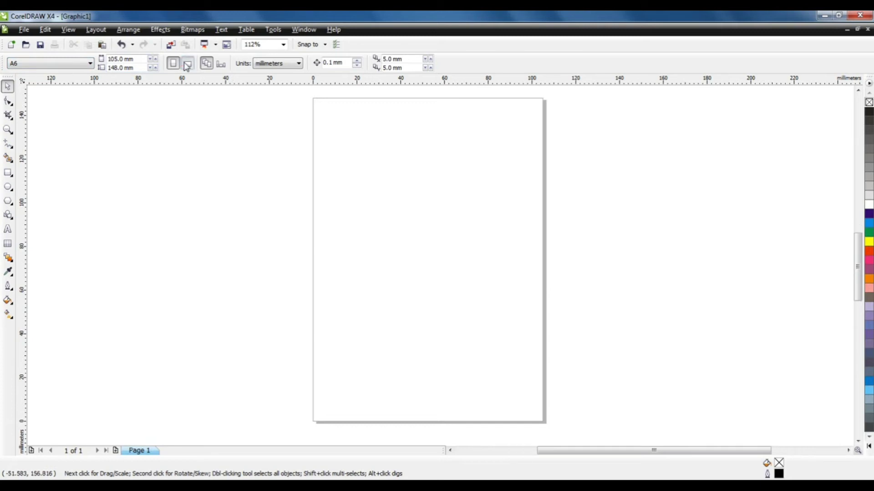
left_click(172, 63)
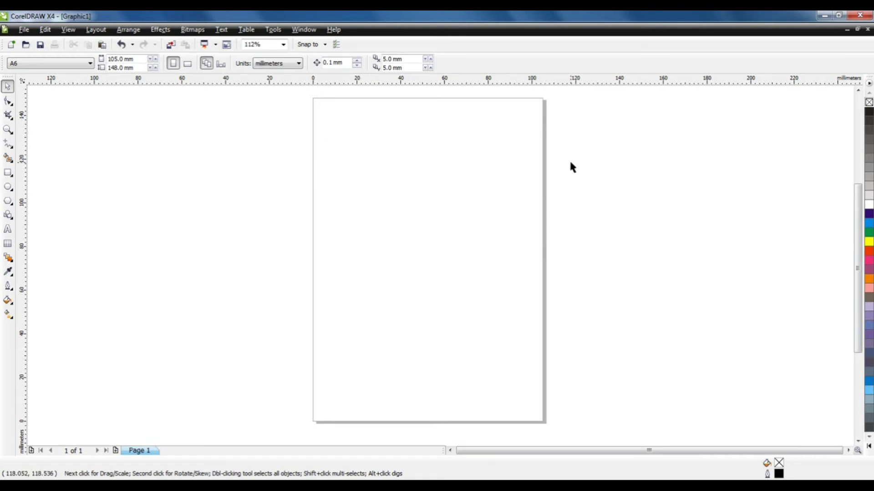
Step: View the page size options by opening them from the page border, and close them without changes
double_click(541, 135)
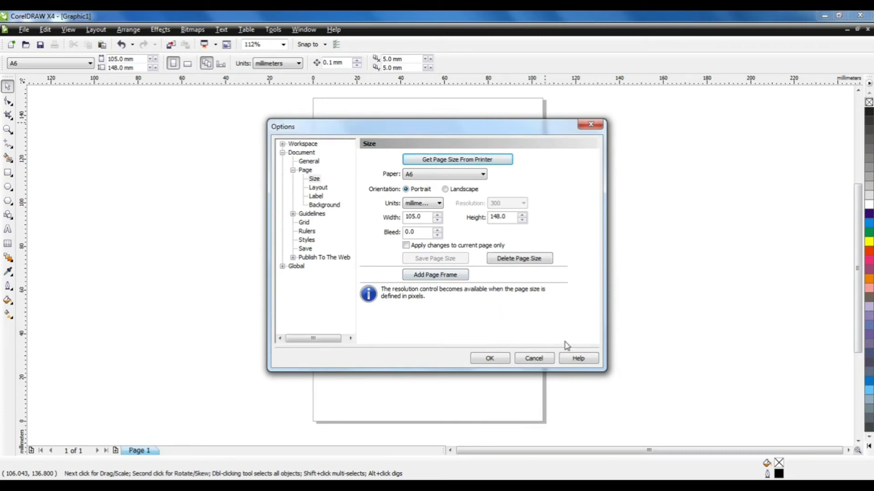
left_click(539, 359)
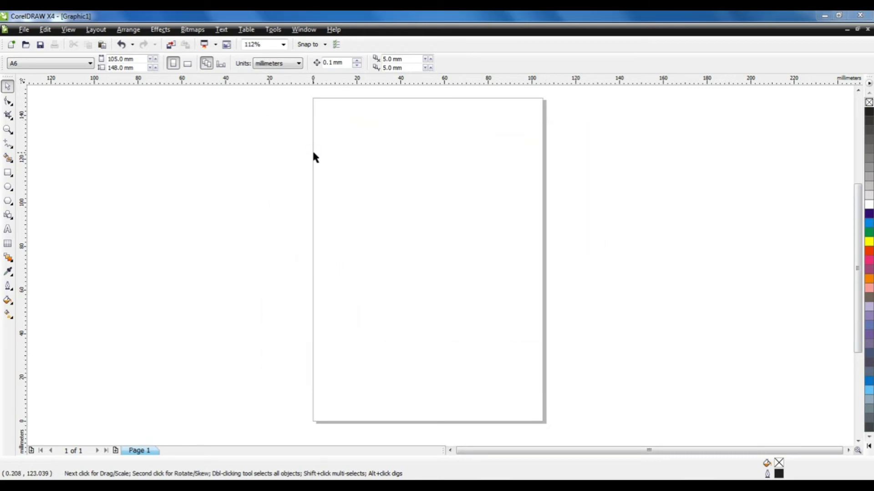
double_click(313, 153)
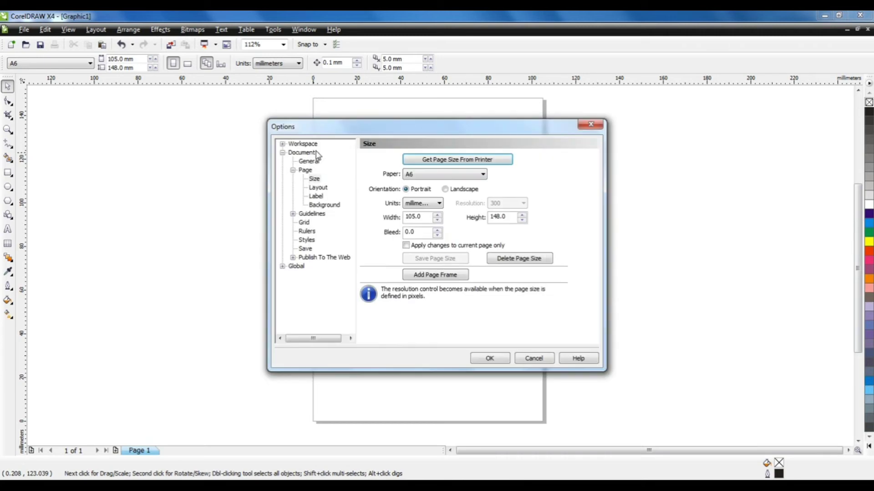
left_click(533, 359)
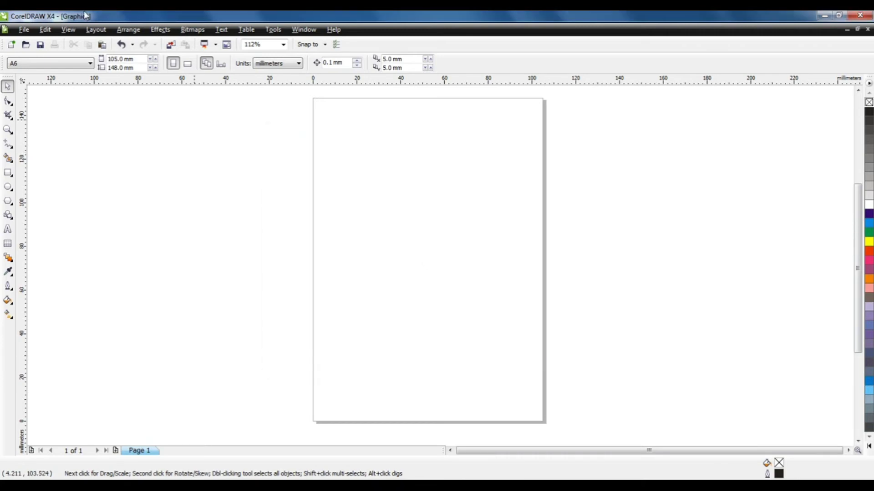
Step: Open the page setup and set the paper size to A4 in portrait orientation
left_click(100, 30)
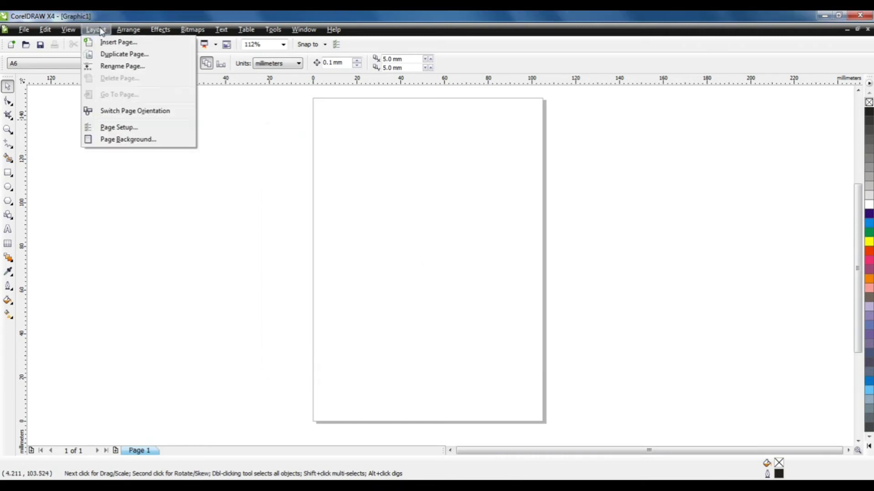
left_click(132, 128)
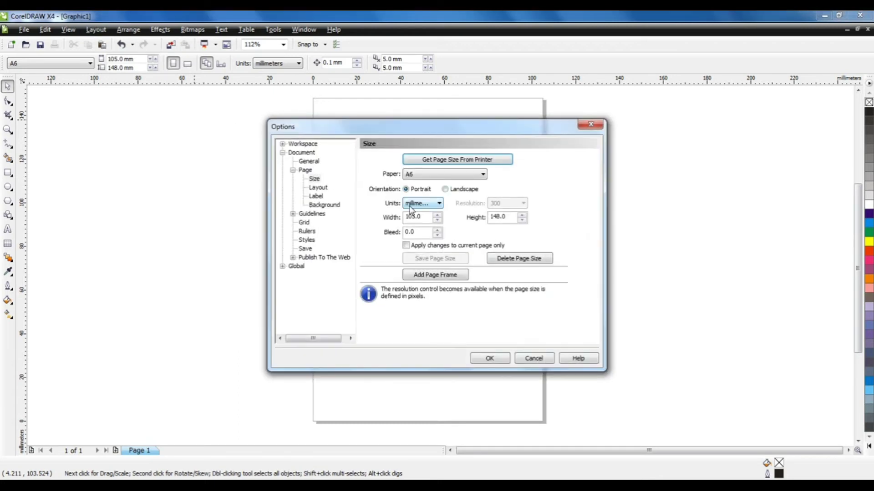
left_click(451, 176)
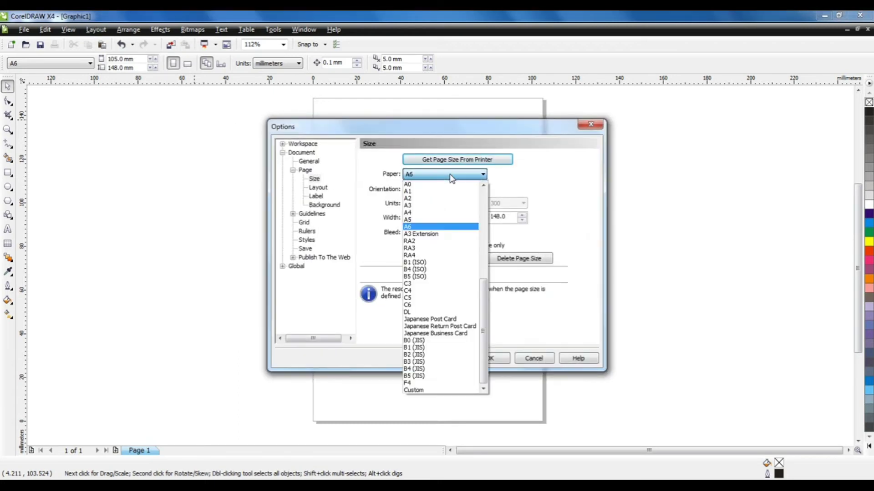
left_click(432, 213)
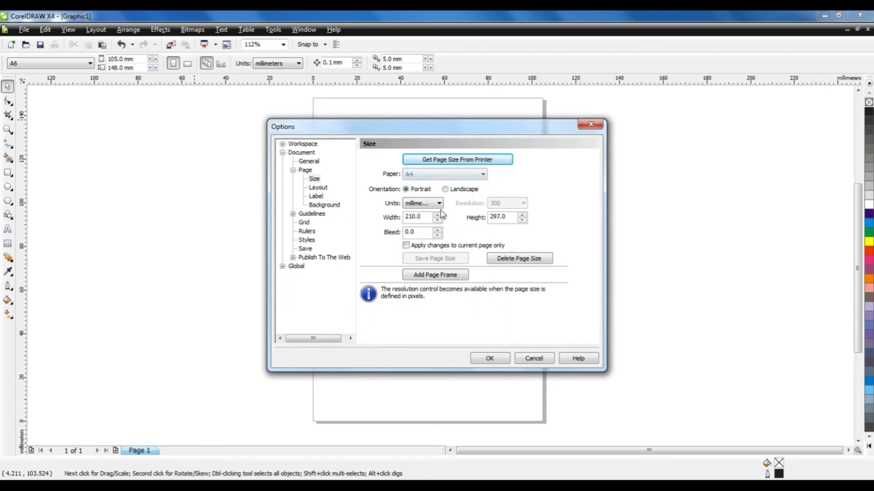
left_click(455, 189)
left_click(412, 189)
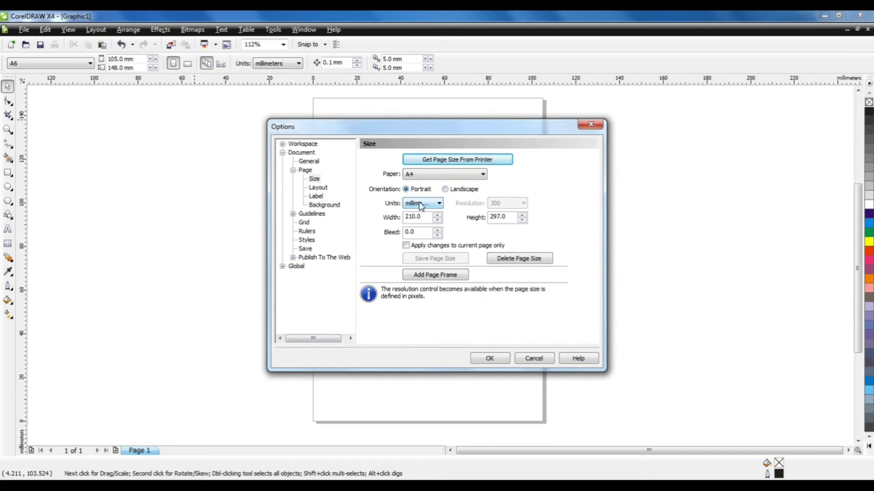
Step: Set the page units to inches, check the width and height fields, and apply the page setup
left_click(421, 205)
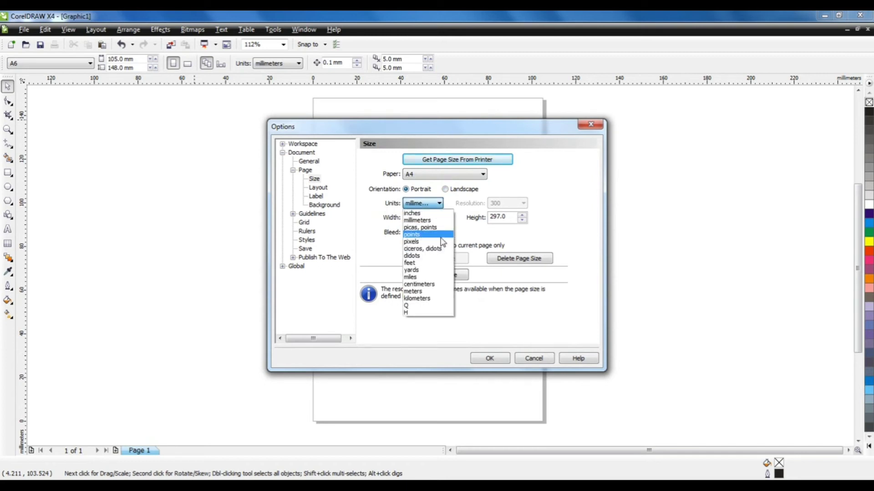
left_click(430, 214)
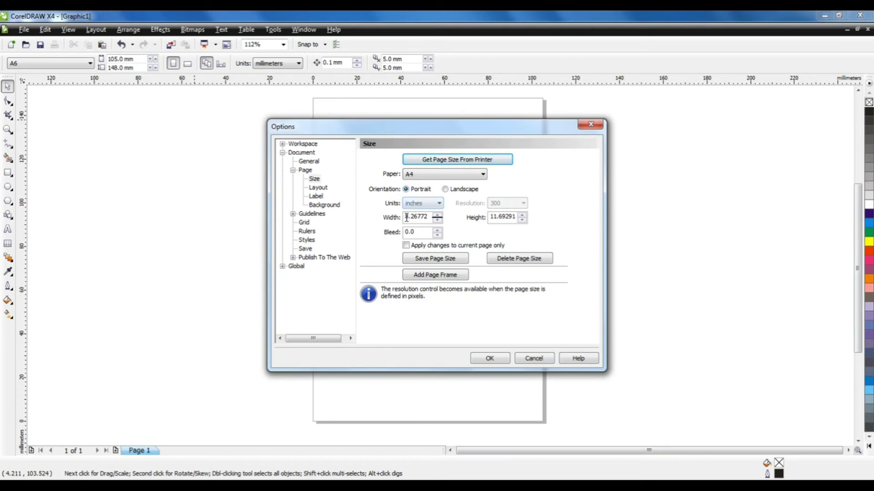
left_click_drag(406, 218, 435, 217)
left_click(415, 217)
left_click_drag(515, 217, 496, 217)
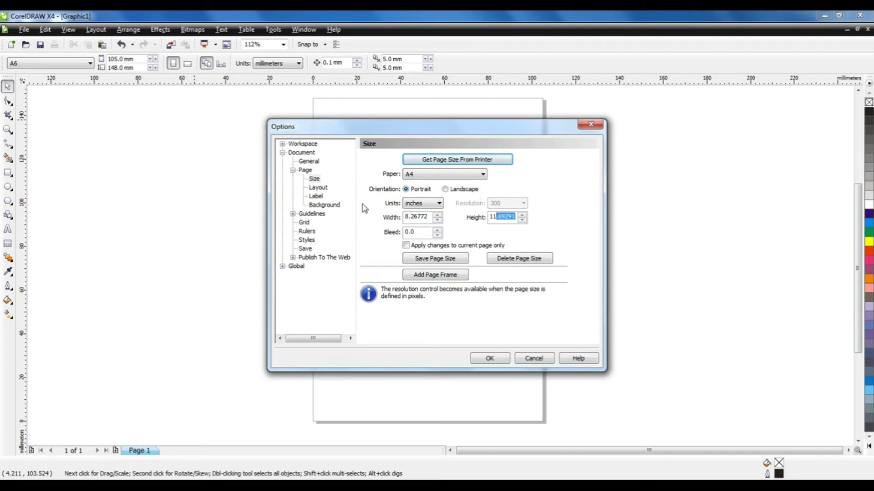
left_click(491, 359)
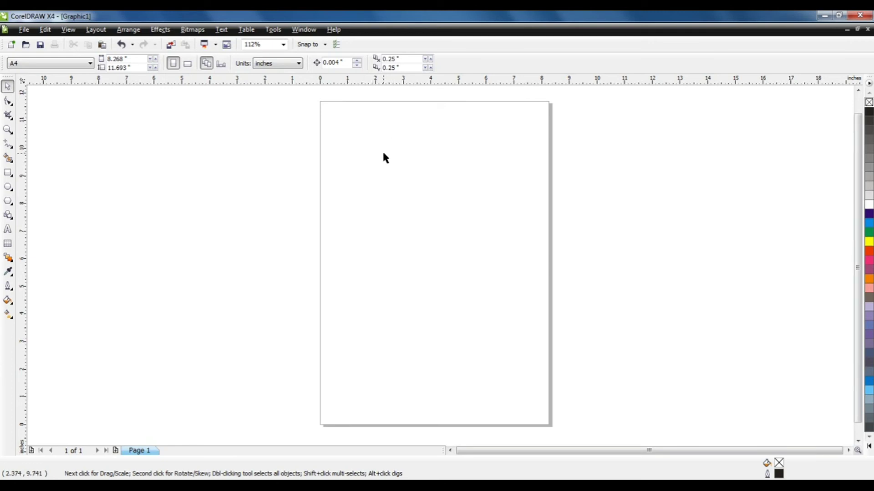
Step: Hide the menu bar and restore it from the toolbar visibility options
left_click(309, 31)
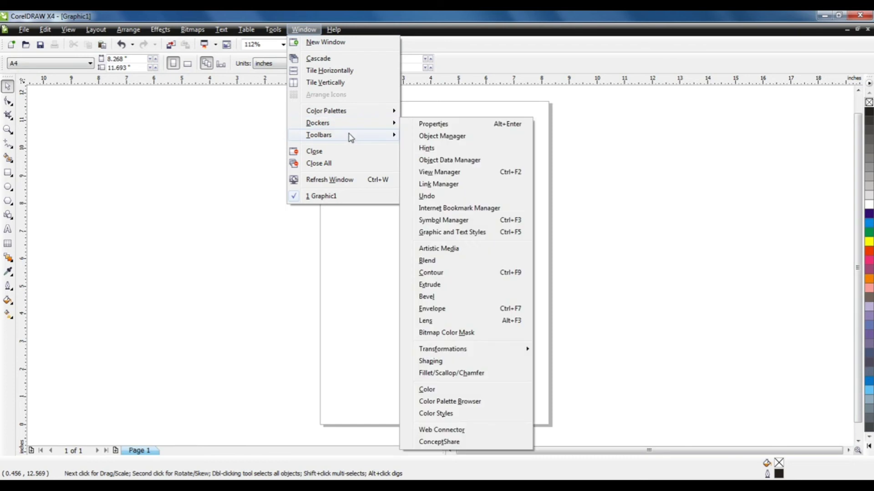
mouse_move(351, 136)
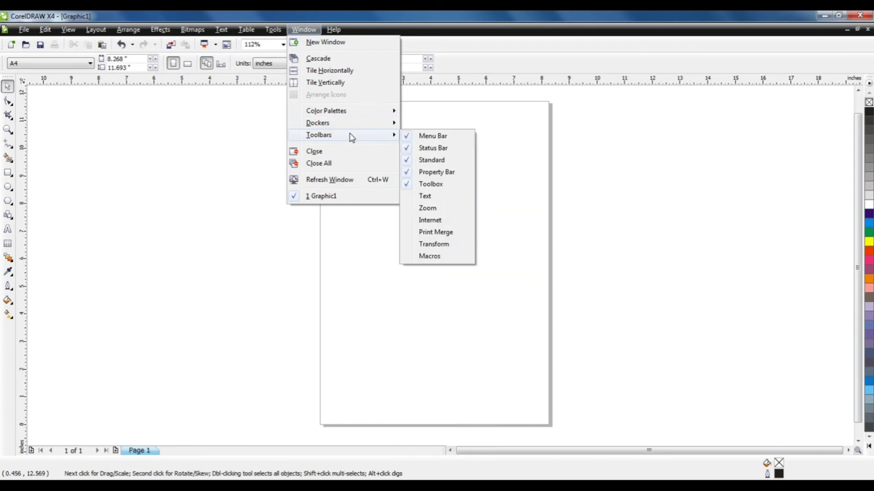
left_click(433, 137)
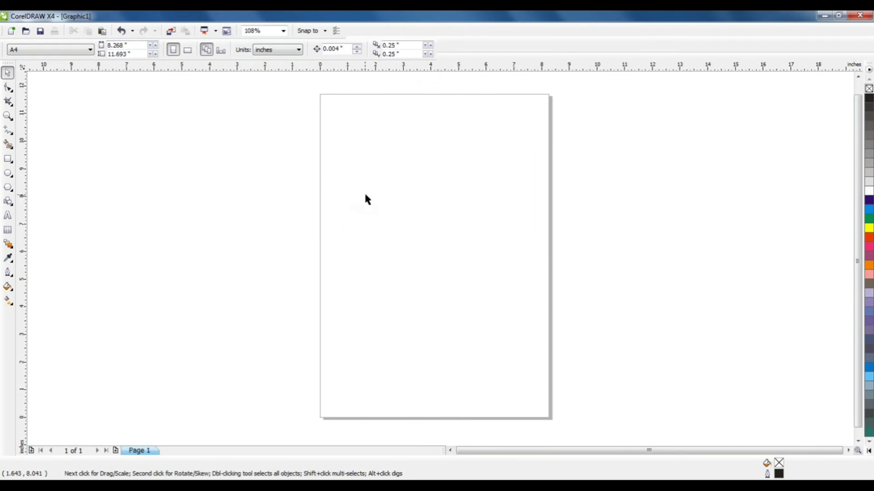
right_click(236, 464)
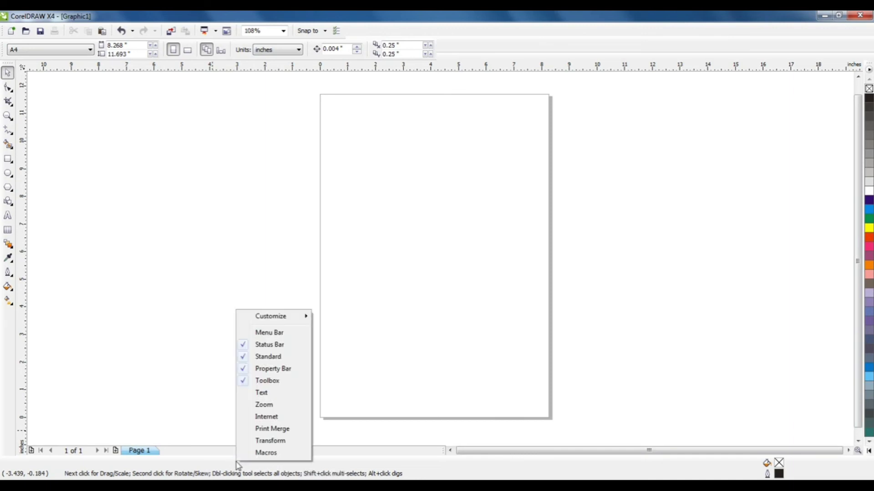
left_click(276, 333)
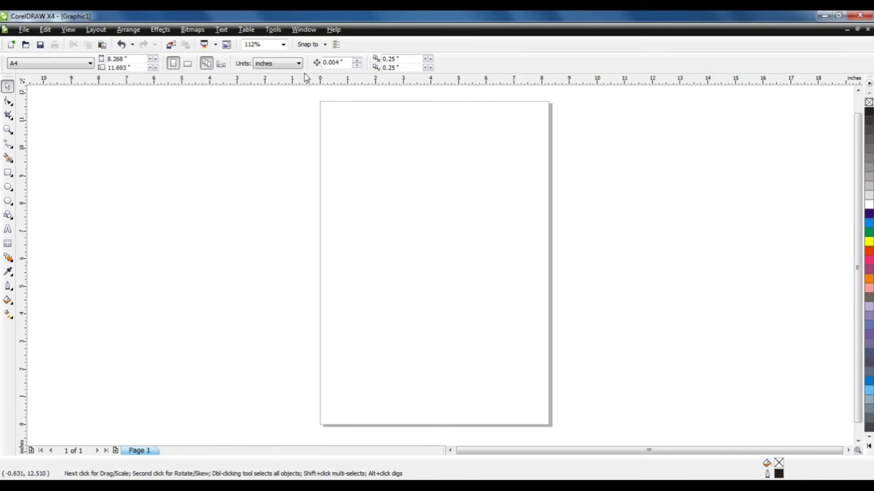
Step: Hide the status bar and show it again
left_click(303, 32)
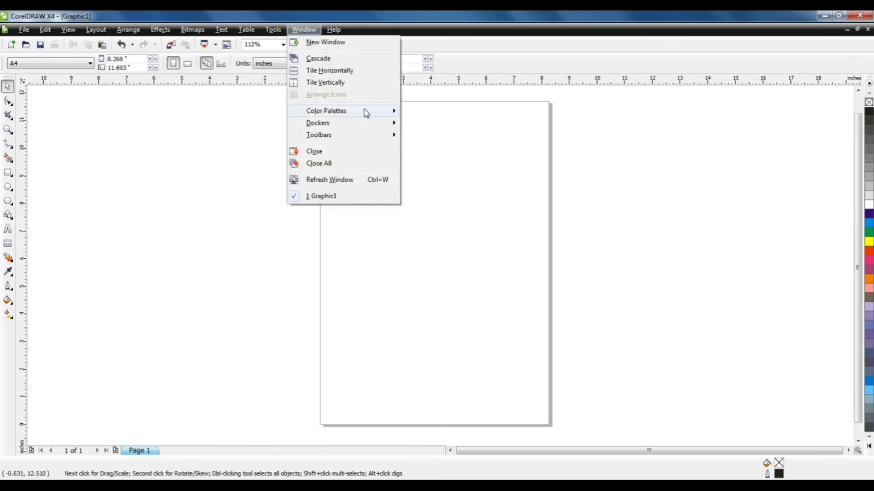
mouse_move(365, 136)
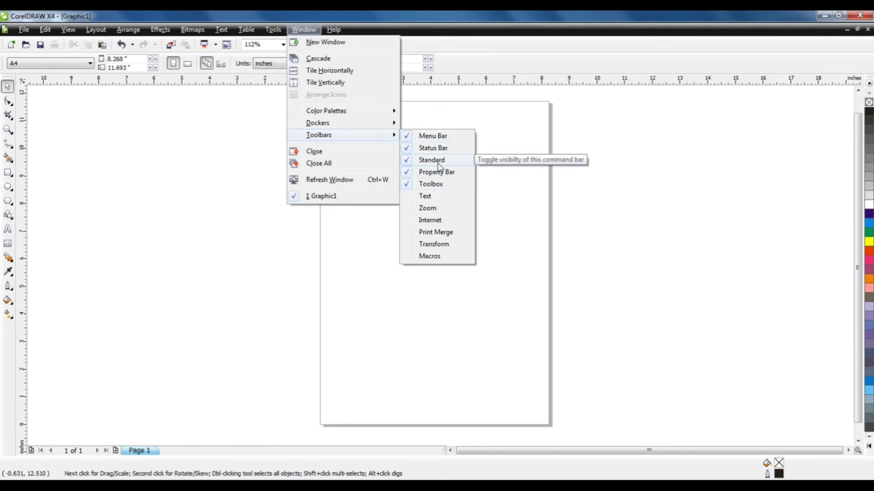
left_click(433, 149)
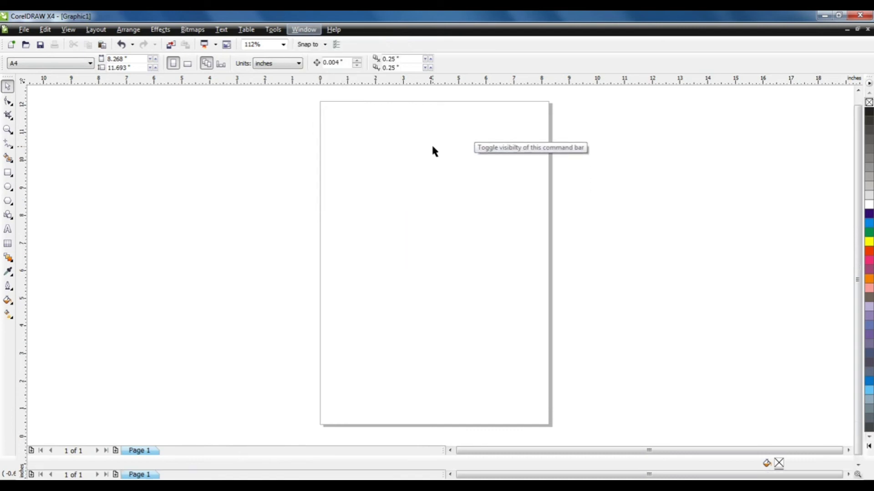
left_click(304, 29)
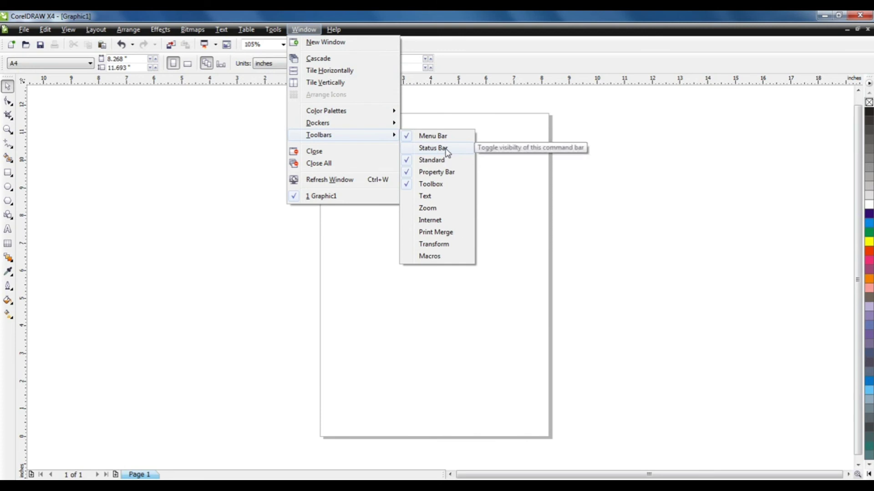
left_click(446, 152)
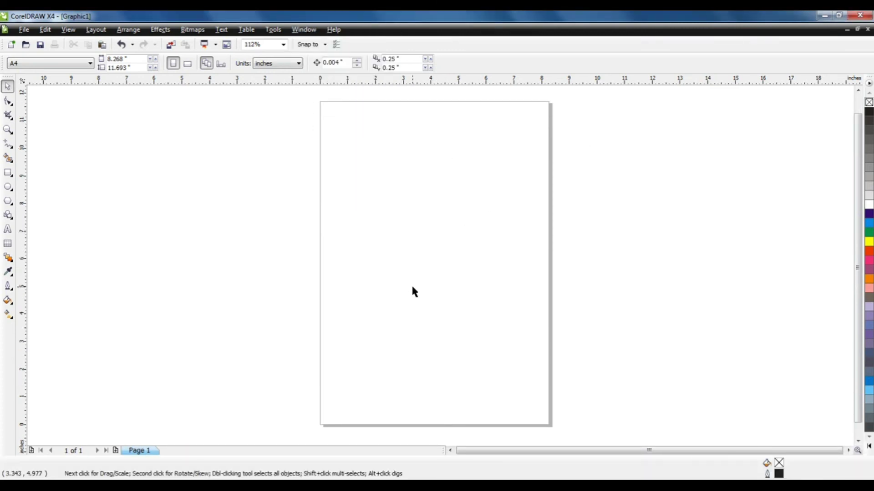
Step: Toggle the page border off and on again, two times in a row
left_click(68, 30)
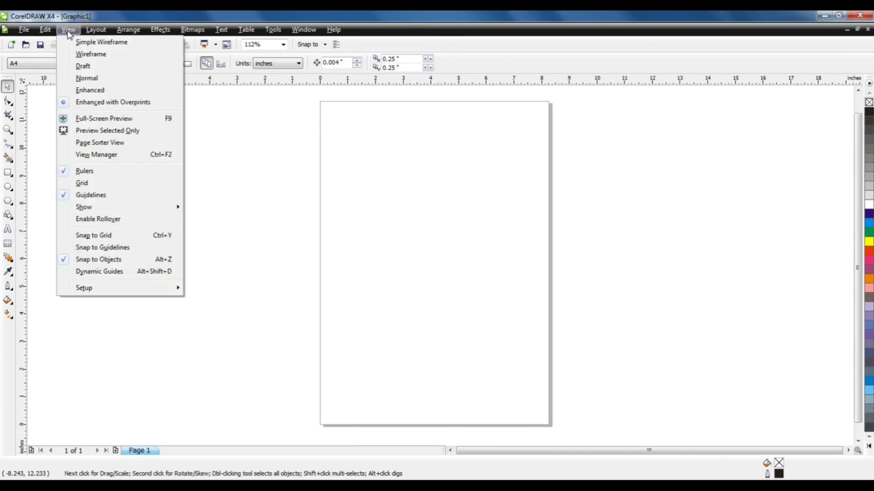
mouse_move(135, 212)
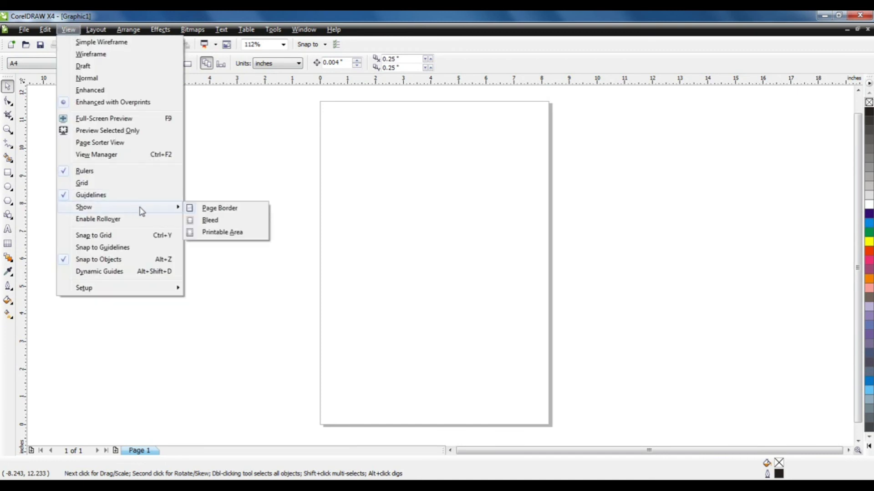
left_click(236, 210)
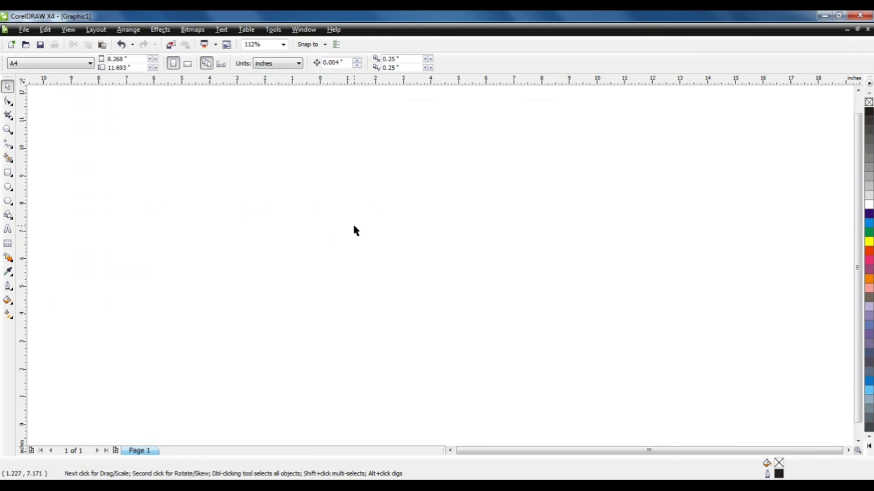
key("alt+v")
key("h")
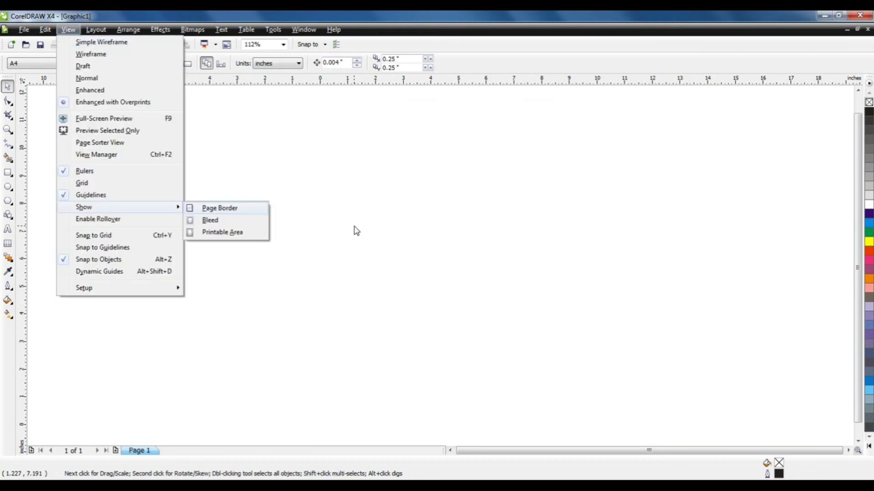
key("Return")
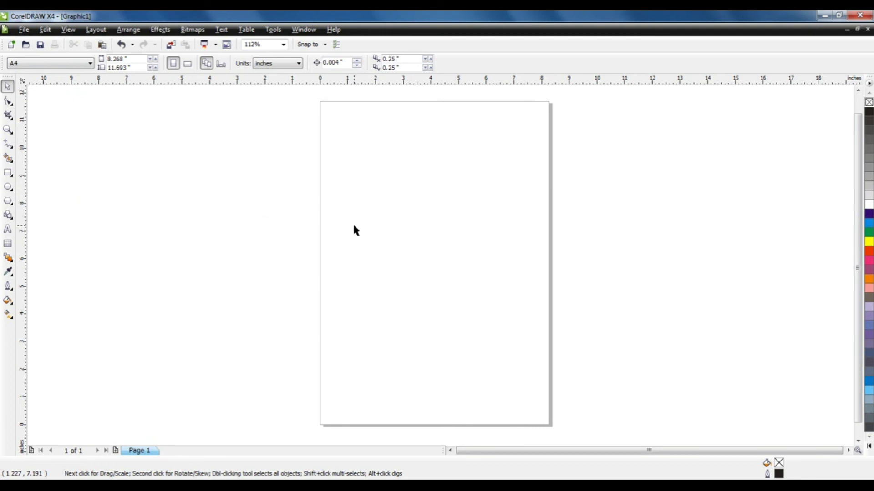
key("alt+v")
key("h")
key("Return")
key("alt+v")
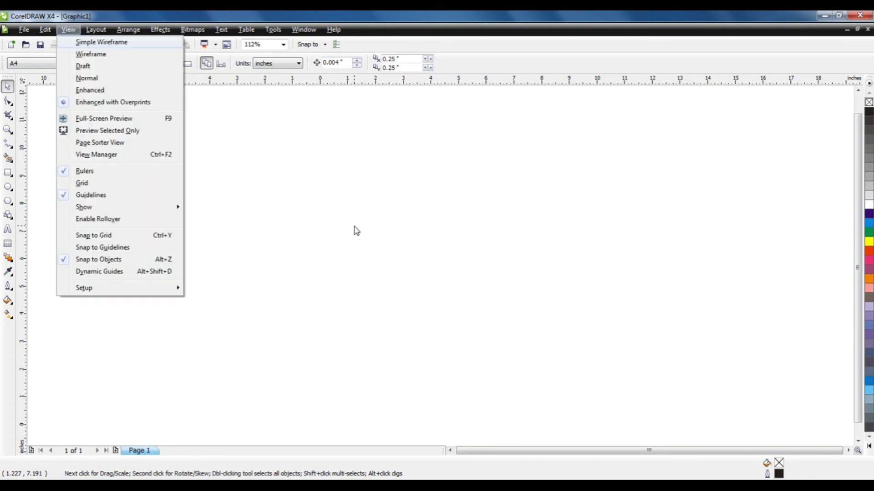
key("h")
key("Return")
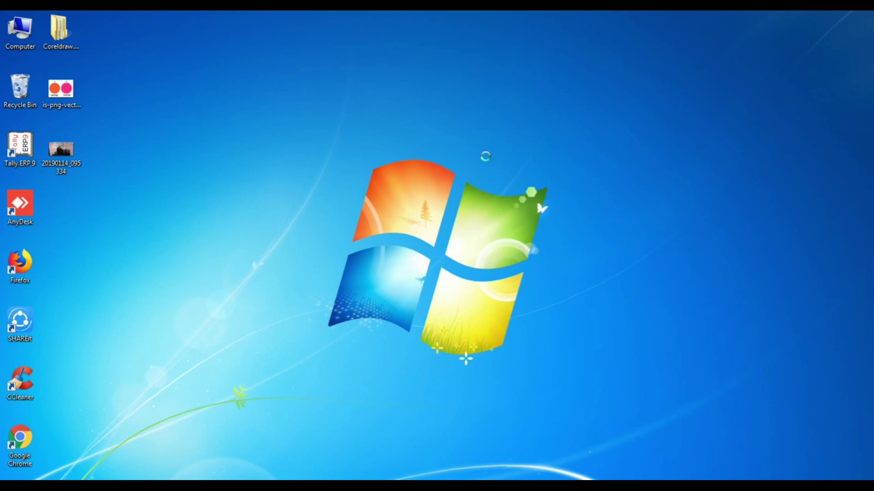
Step: Refresh the Windows desktop
right_click(485, 157)
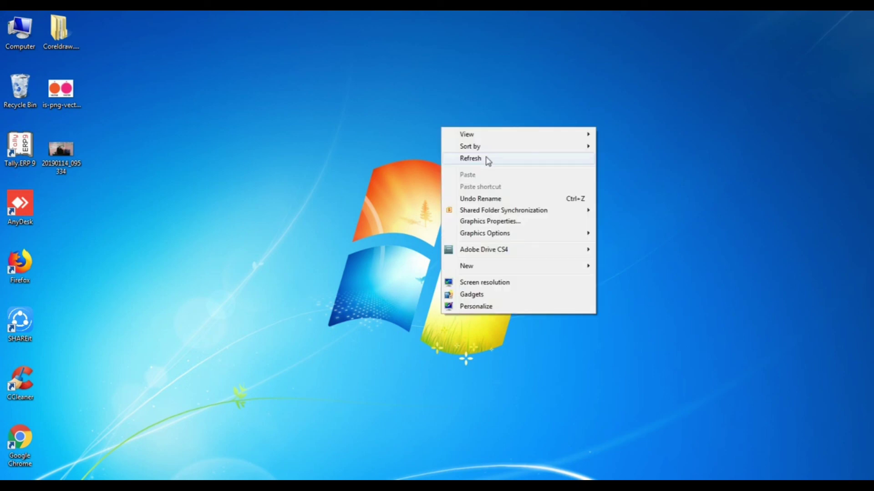
left_click(476, 160)
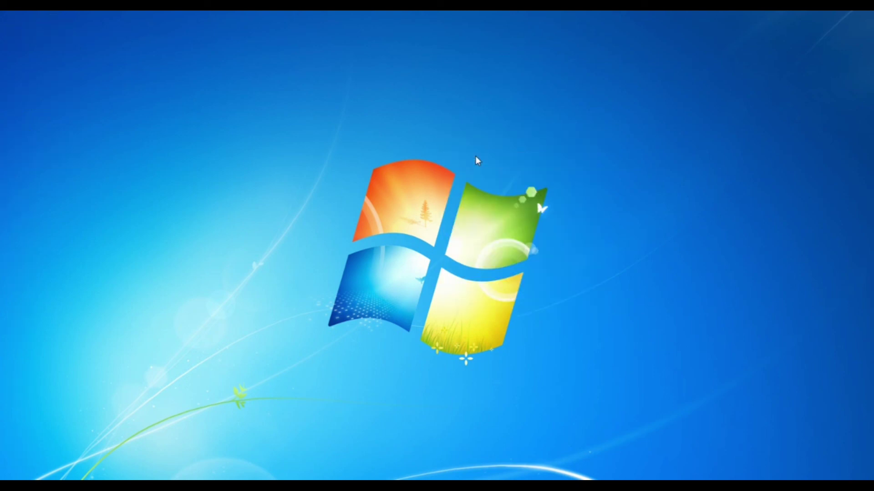